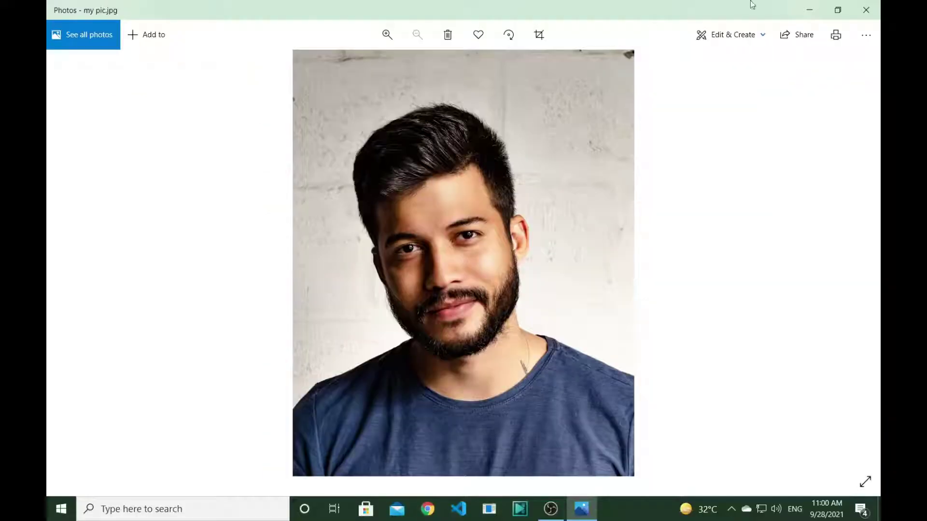
Step: Close the first photo, view my pic2.jpg in Photos, then close it to show the desktop
click(867, 9)
double_click(809, 85)
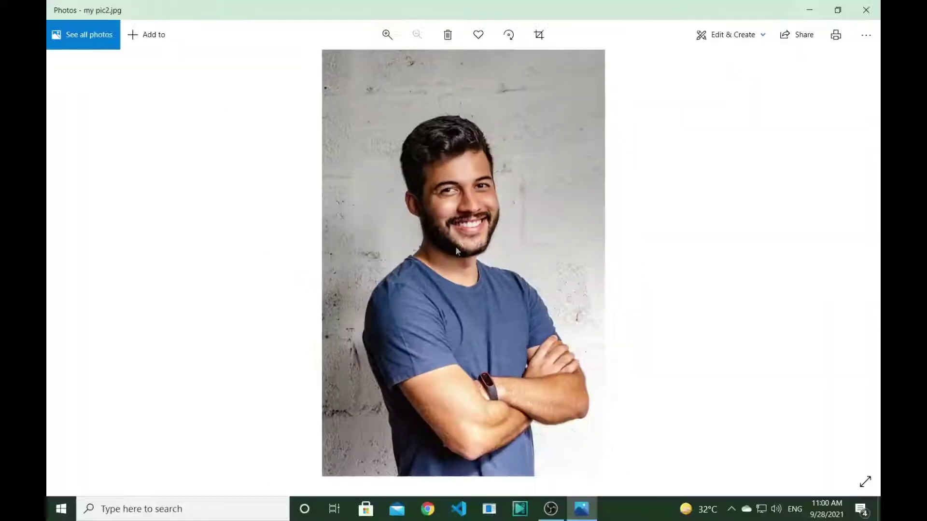
click(865, 9)
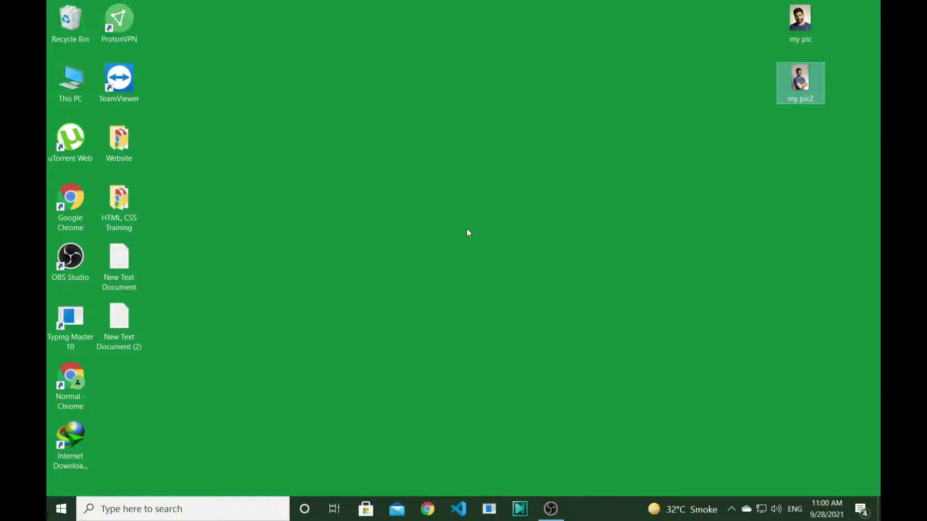
Step: Launch Chrome with the Normal profile and load combinepdf.com
click(426, 513)
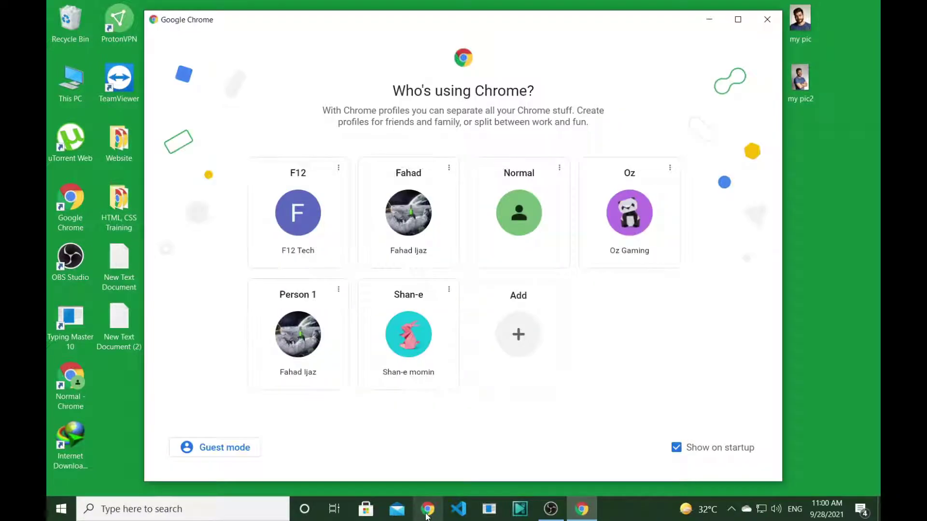
click(511, 251)
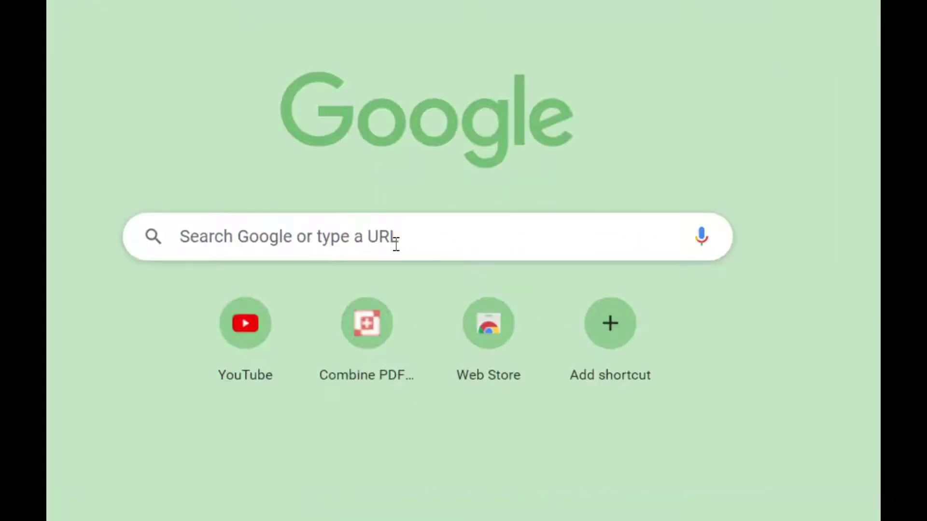
click(395, 244)
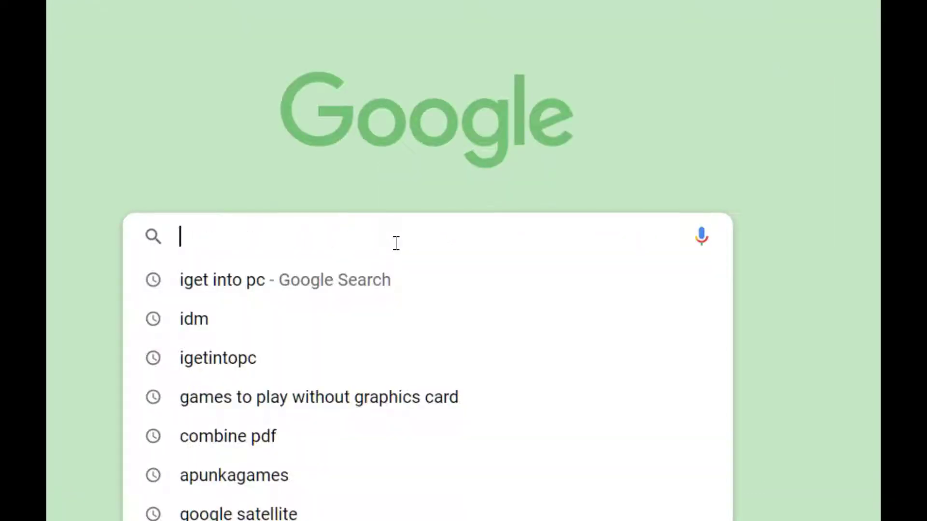
text(com)
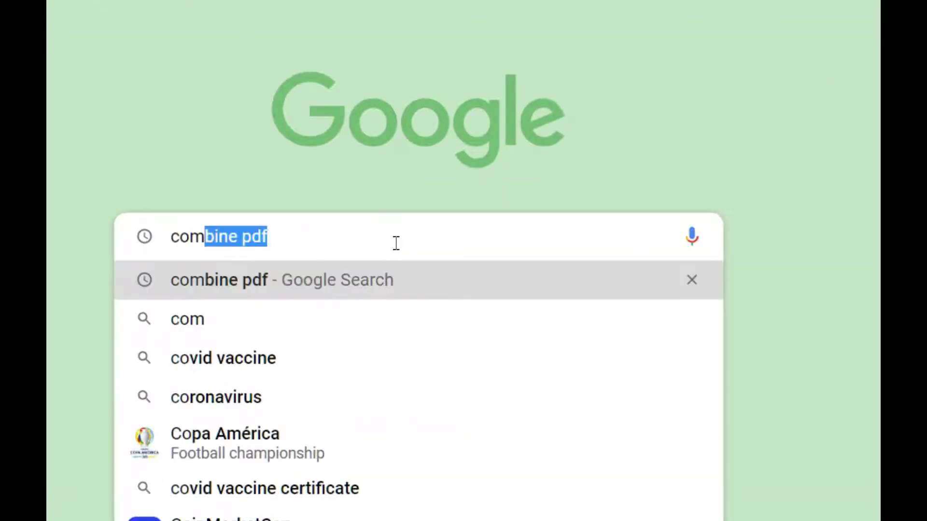
text(bine)
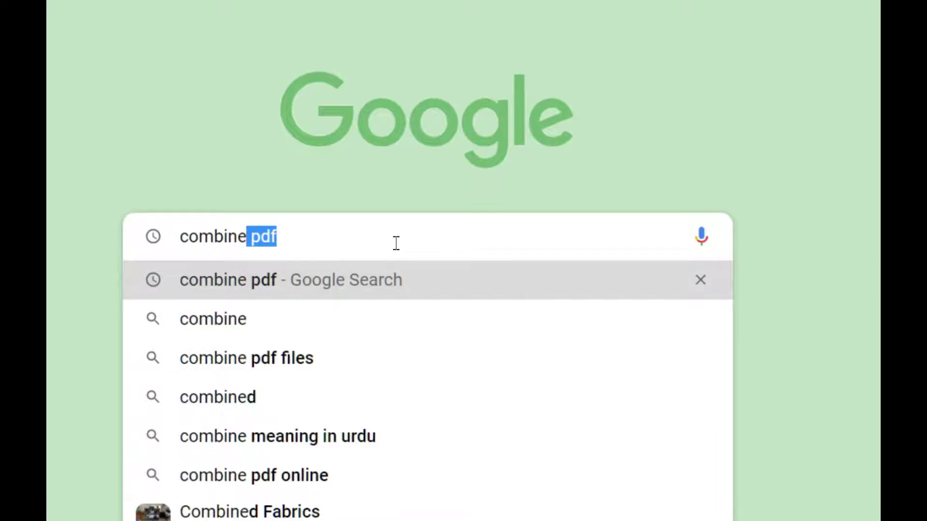
text(pdf.com)
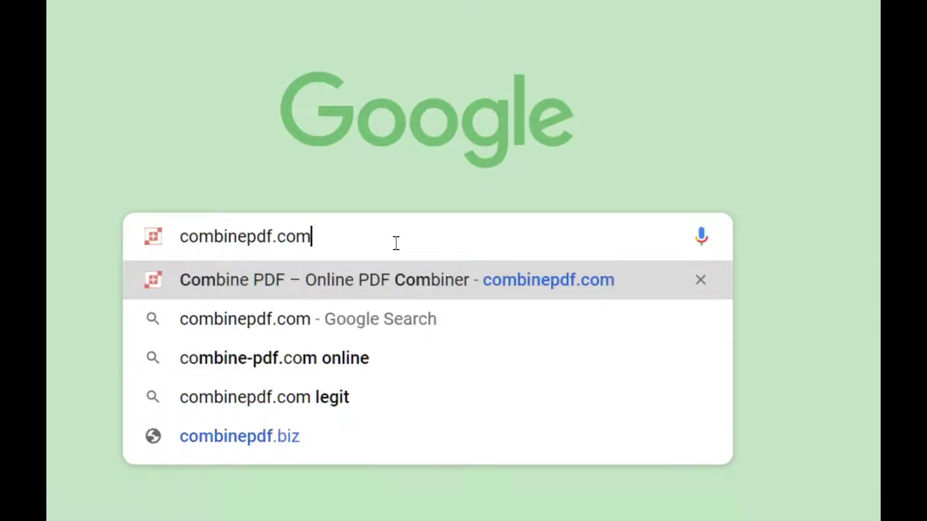
key(Return)
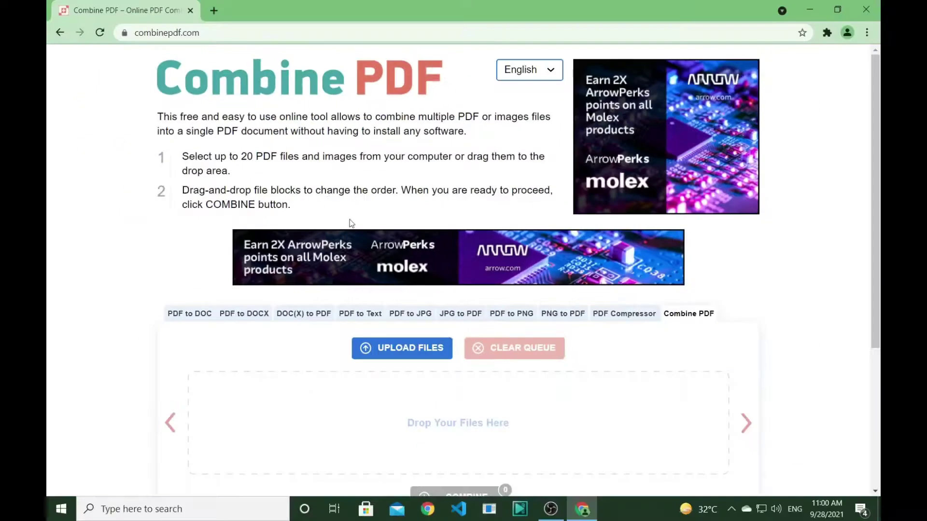
scroll(407, 321, down, 1)
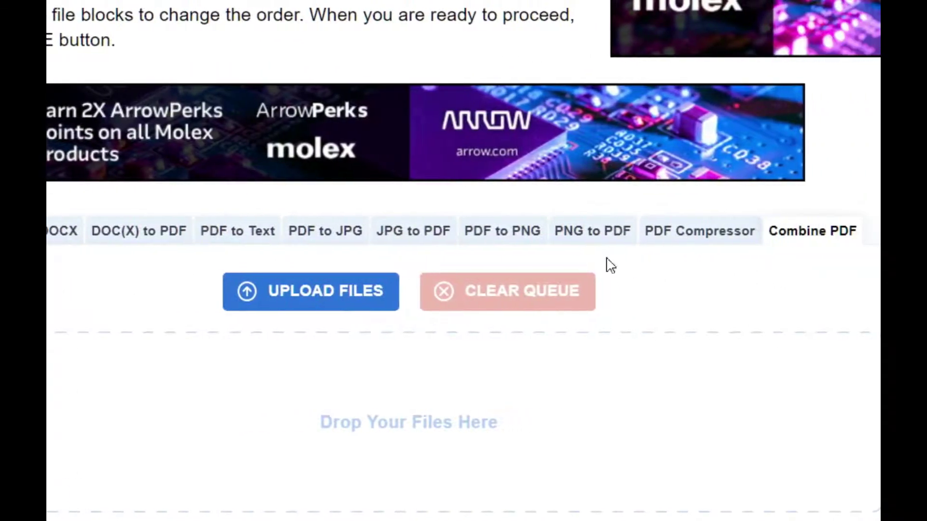
Step: Switch from Combine PDF to the JPG to PDF converter at jpg2pdf.com
click(419, 239)
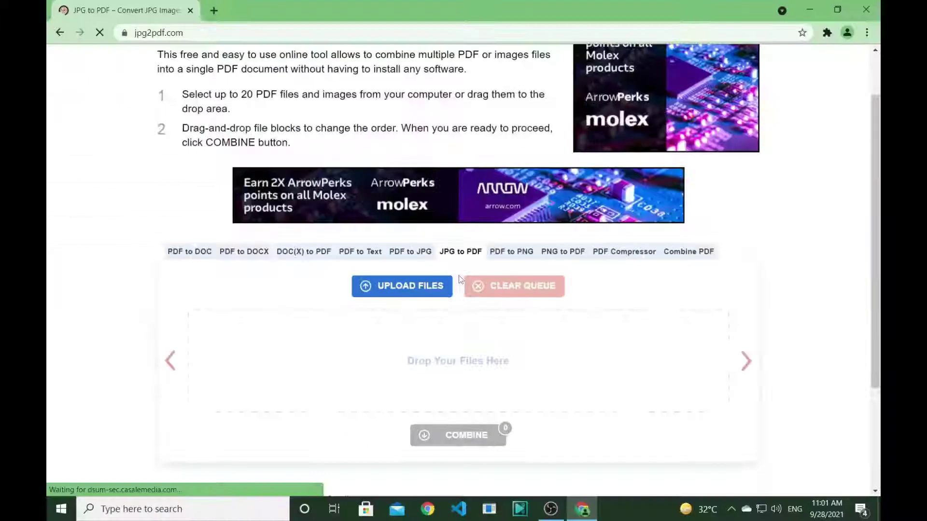
scroll(458, 280, down, 2)
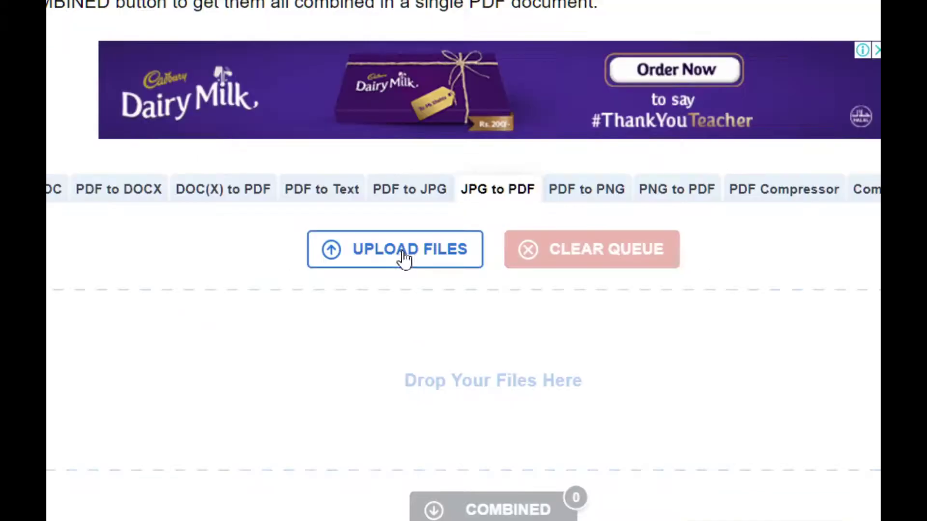
Step: Select my pic.jpg and my pic2.jpg together in the Open dialog and upload them
click(404, 255)
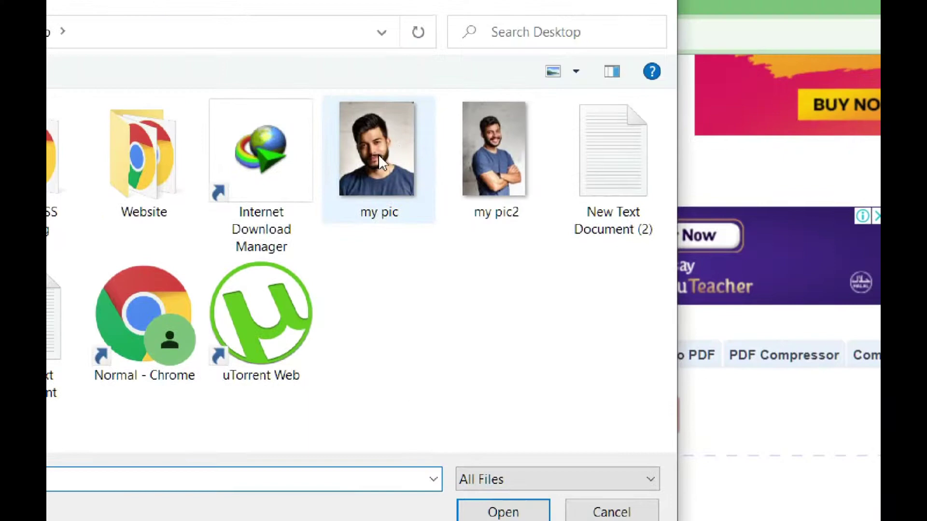
click(380, 154)
ctrl+click(503, 162)
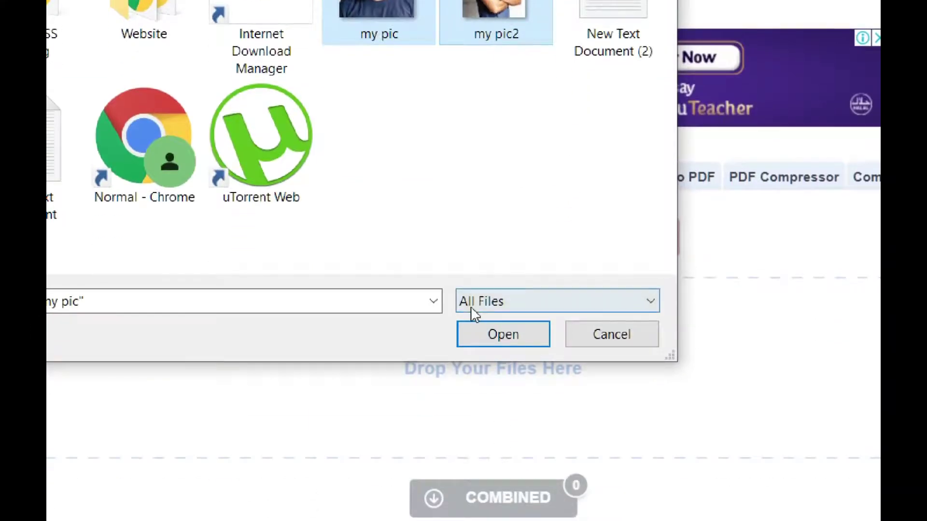
click(480, 342)
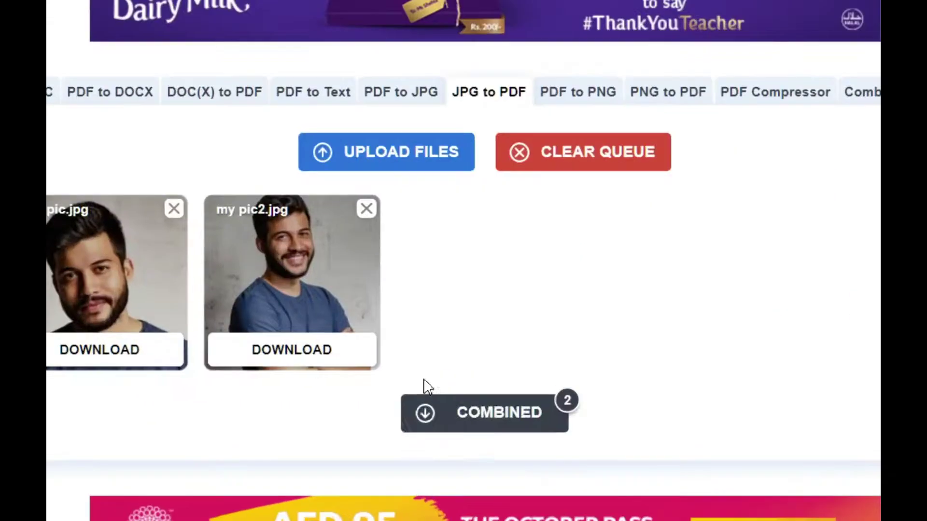
Step: Combine both converted photos into jpg2pdf.pdf and open the downloaded PDF in Chrome
click(500, 425)
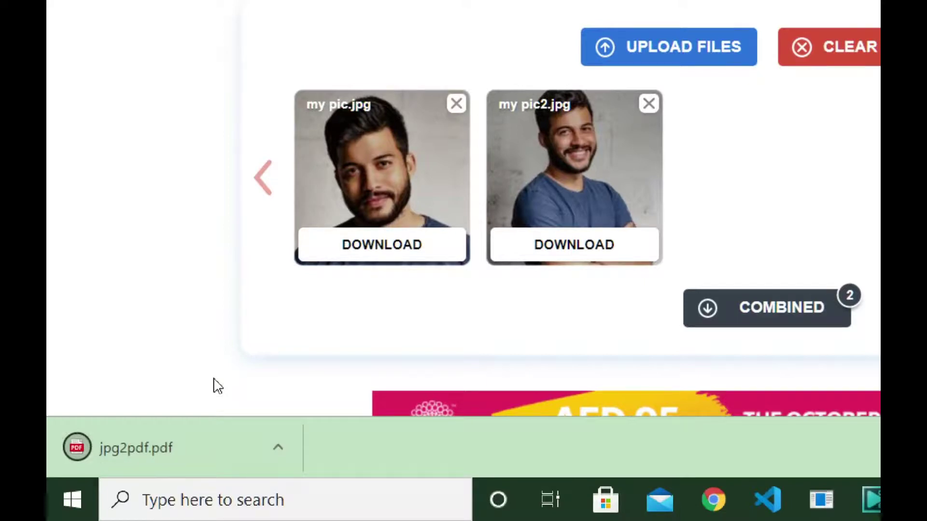
click(279, 449)
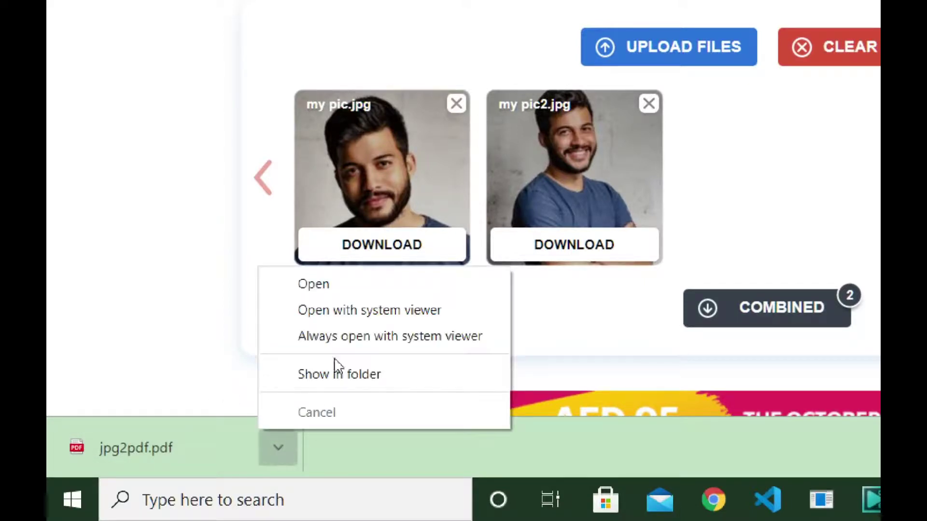
click(360, 287)
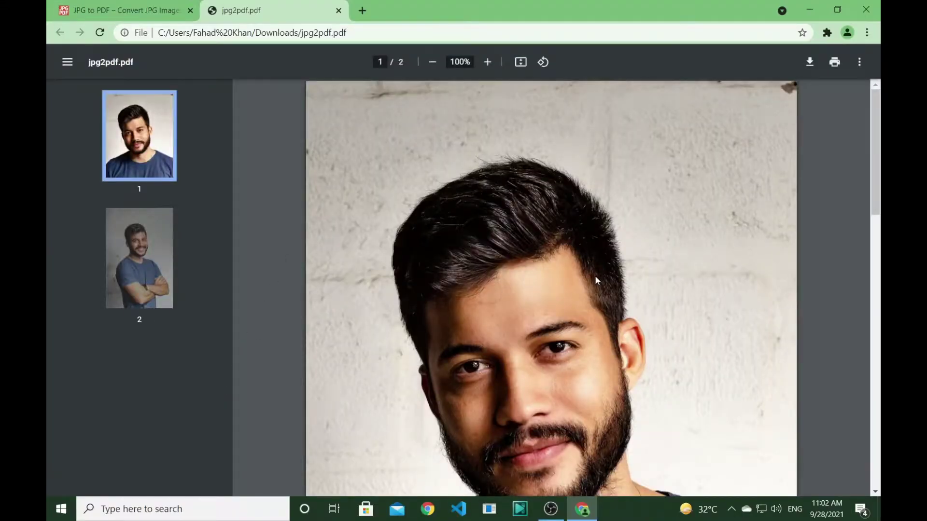
scroll(595, 277, down, 2)
scroll(595, 276, down, 8)
scroll(596, 276, down, 3)
scroll(595, 278, up, 2)
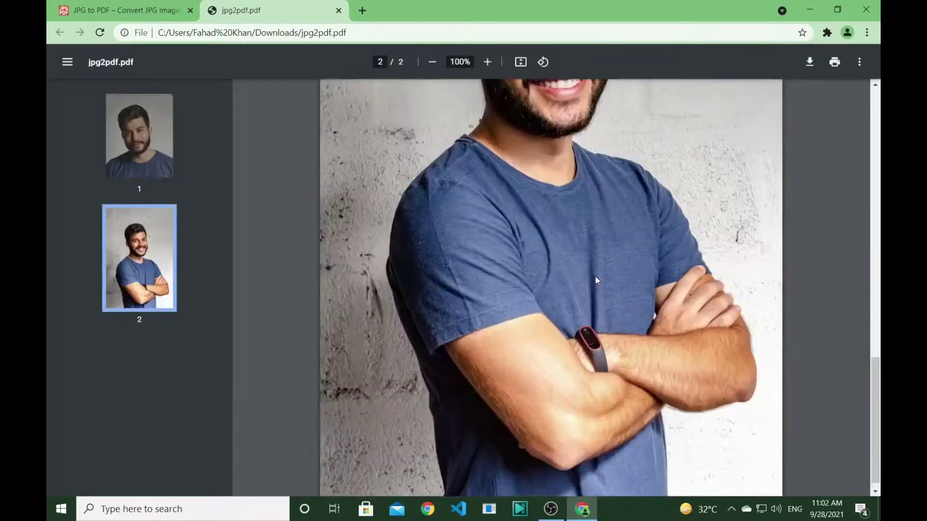
scroll(595, 277, up, 8)
scroll(596, 277, up, 3)
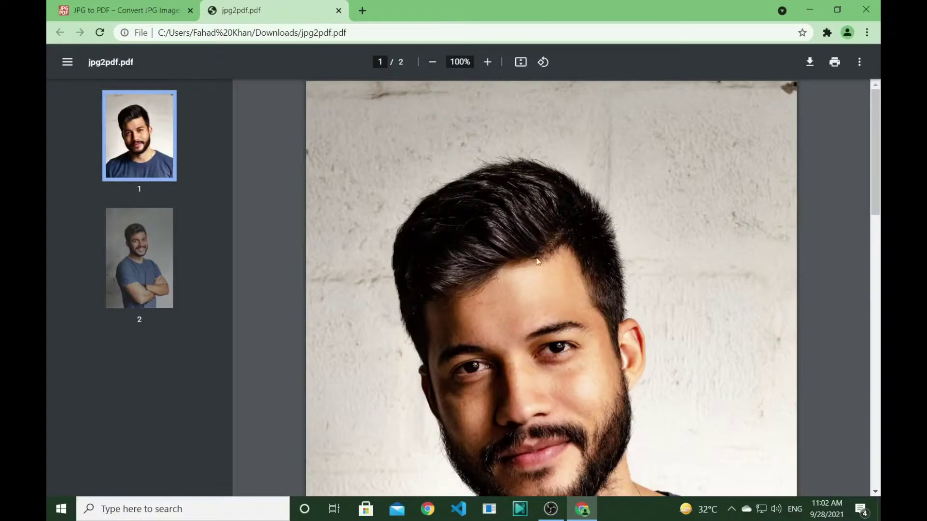
scroll(666, 252, down, 1)
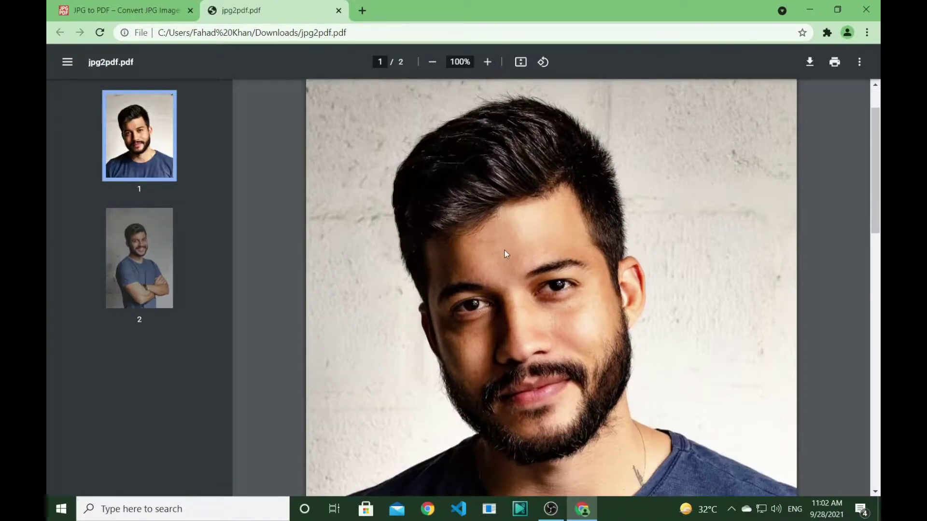